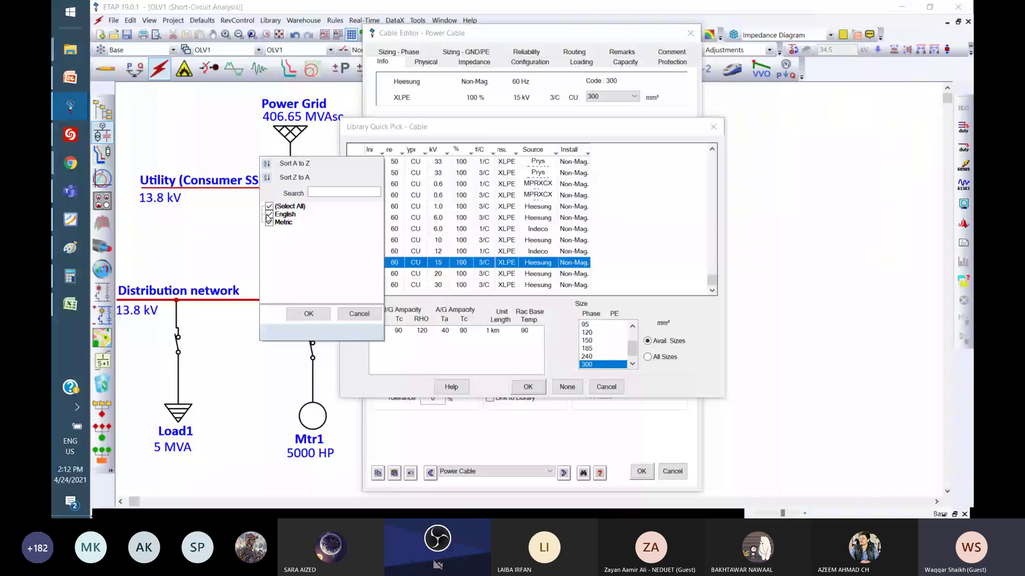
- Filter the cable library list to Metric units and a frequency of 60 Hz
left_click(269, 215)
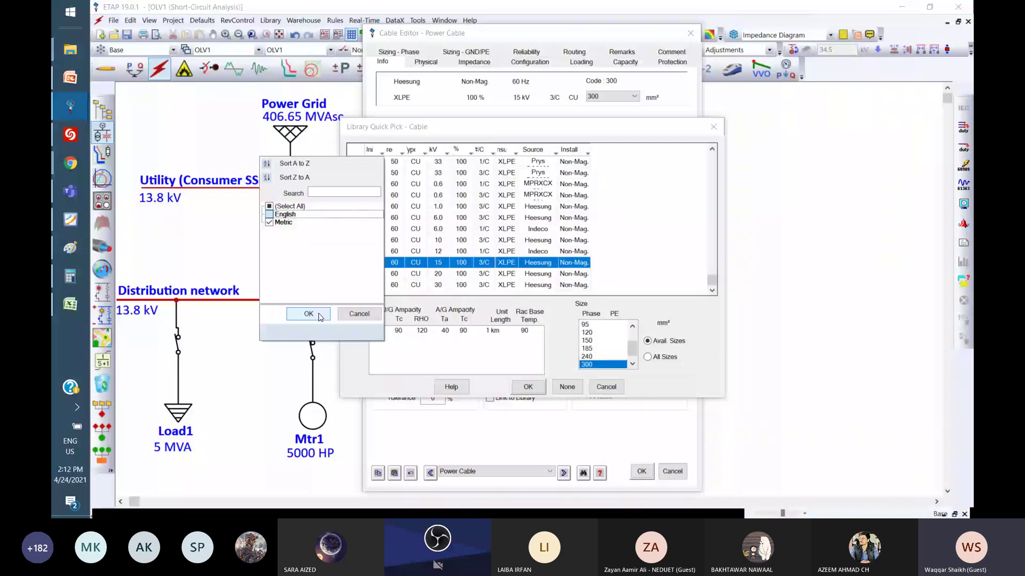
left_click(321, 317)
left_click(402, 153)
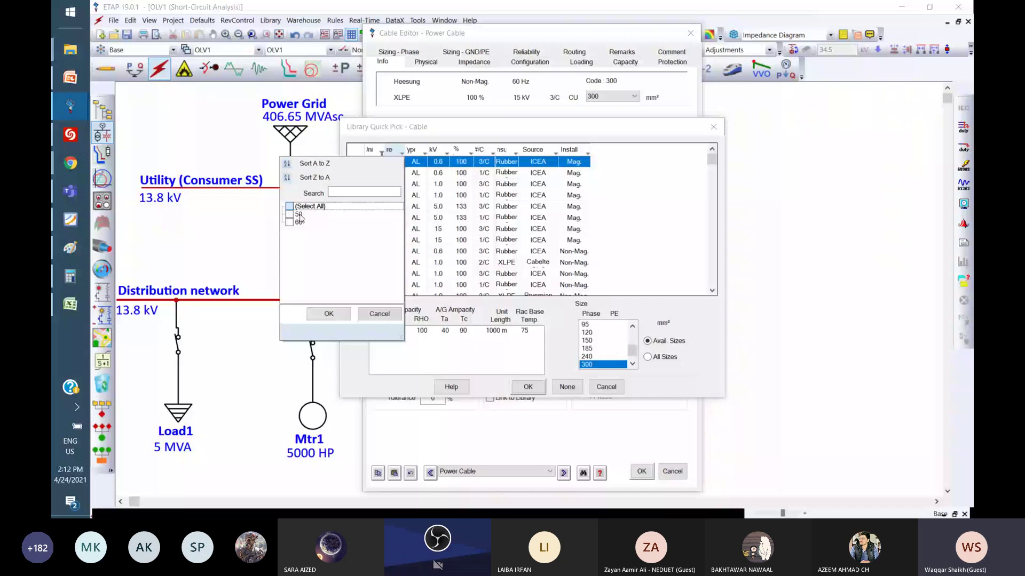
left_click(289, 222)
left_click(329, 314)
- Narrow the cable library list to CU conductors with a 15 kV voltage rating
left_click(425, 154)
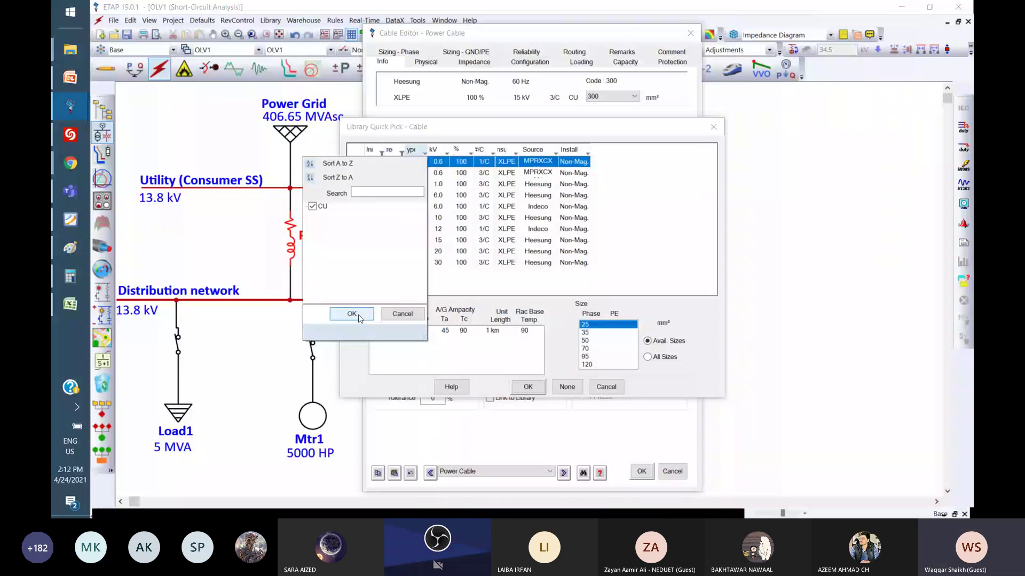
left_click(352, 314)
left_click(446, 153)
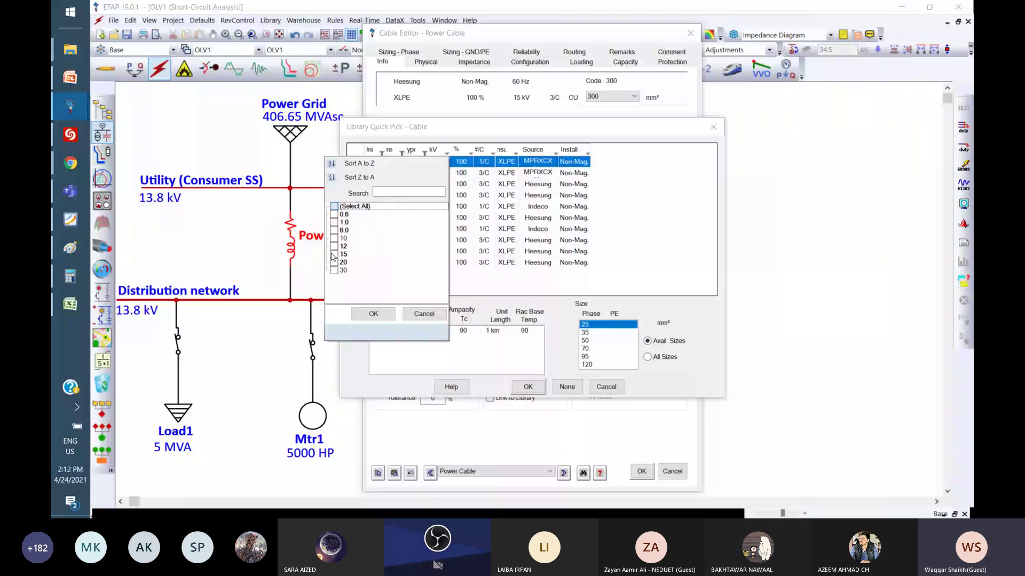
left_click(333, 255)
left_click(373, 314)
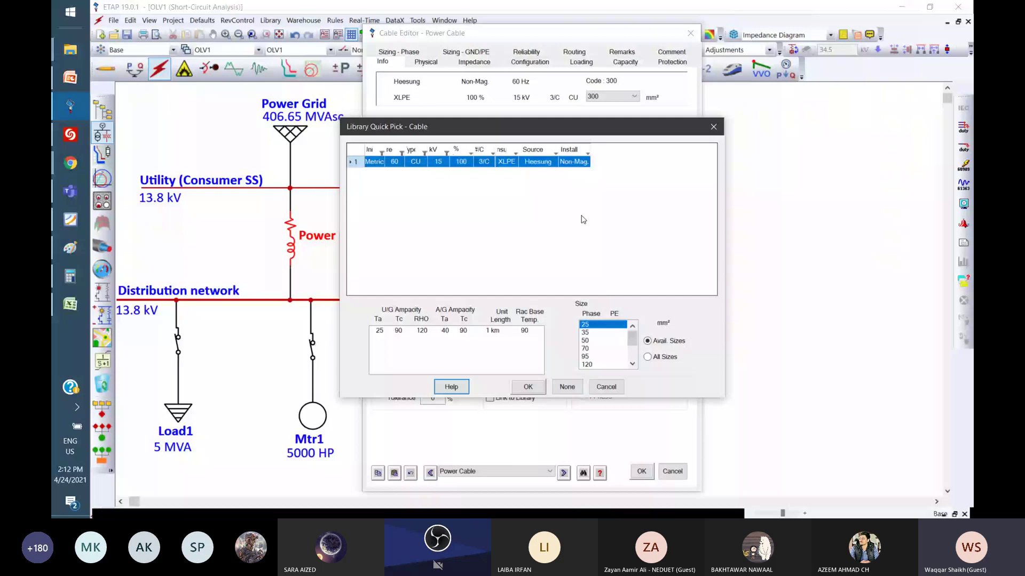
- Assign the filtered Heesung XLPE library cable to Power Cable with a phase size of 300 mm²
left_click_drag(632, 336, 636, 355)
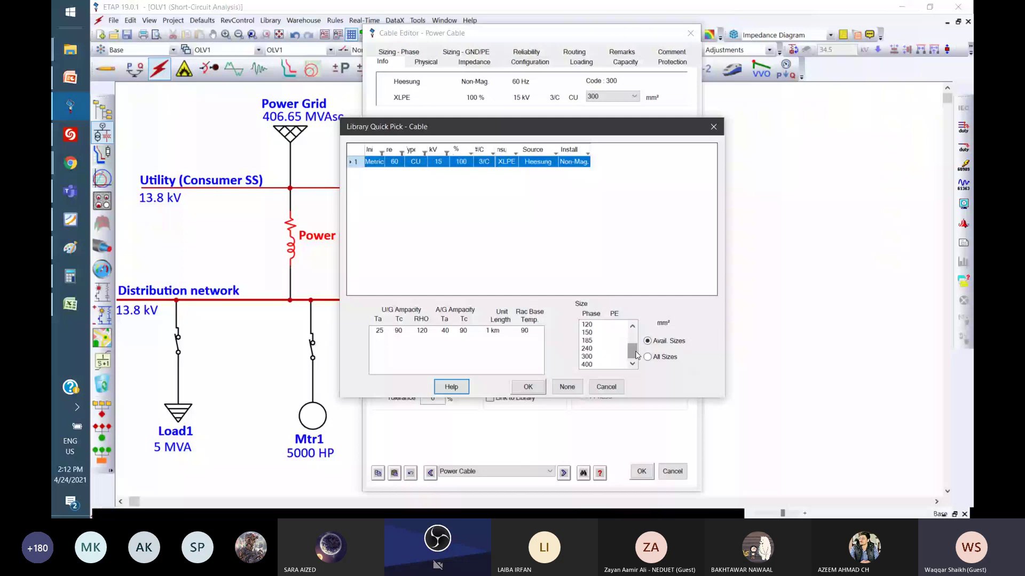
left_click(588, 357)
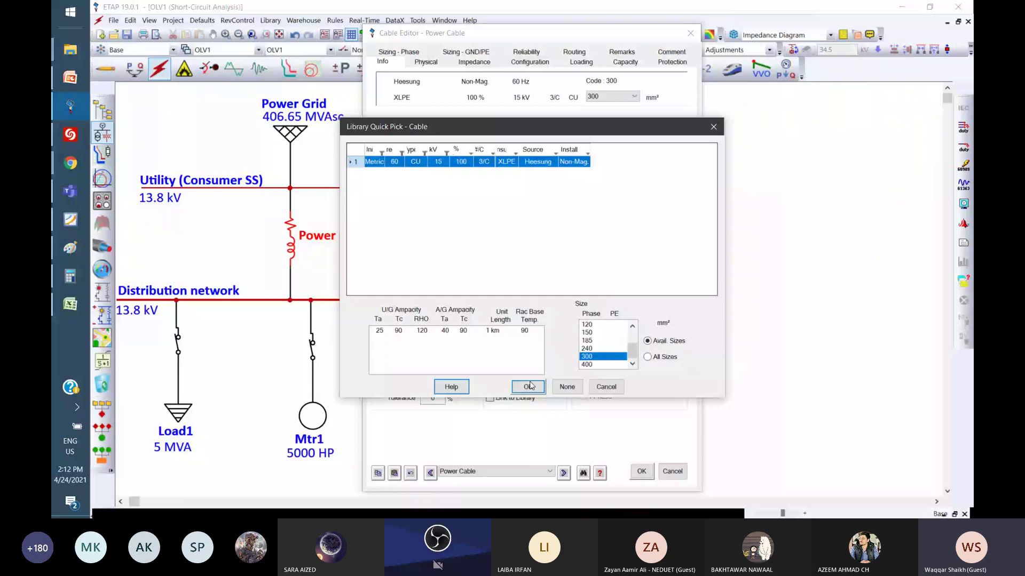
left_click(530, 386)
left_click(634, 97)
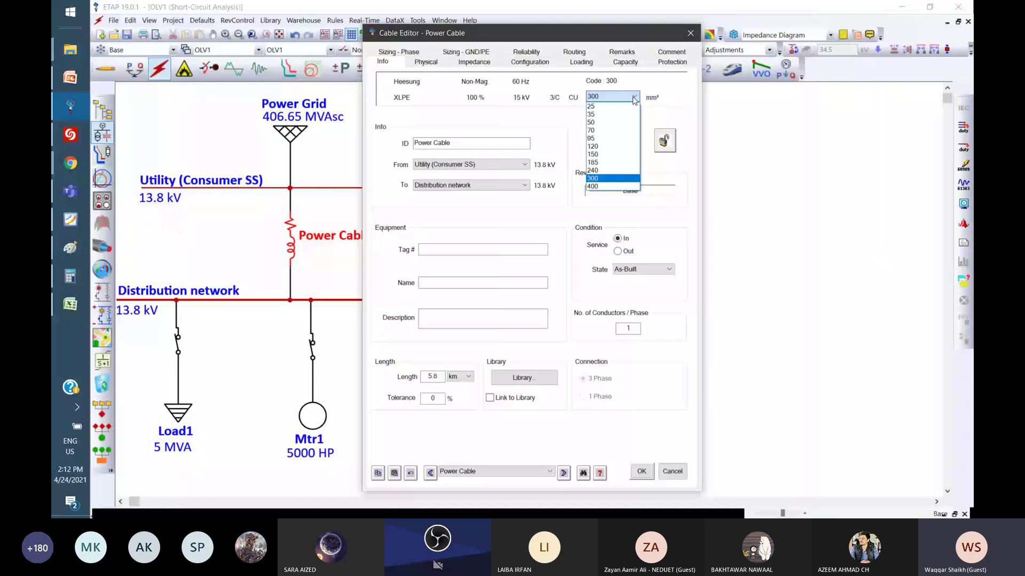
left_click(634, 98)
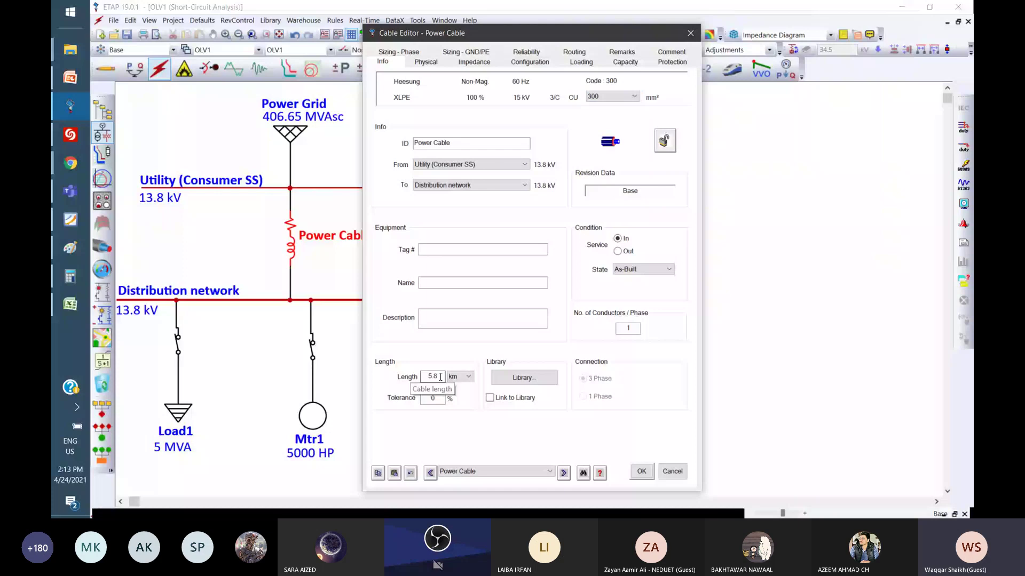
- Review the power cable's length, tolerance and number of conductors per phase
left_click_drag(440, 377, 432, 377)
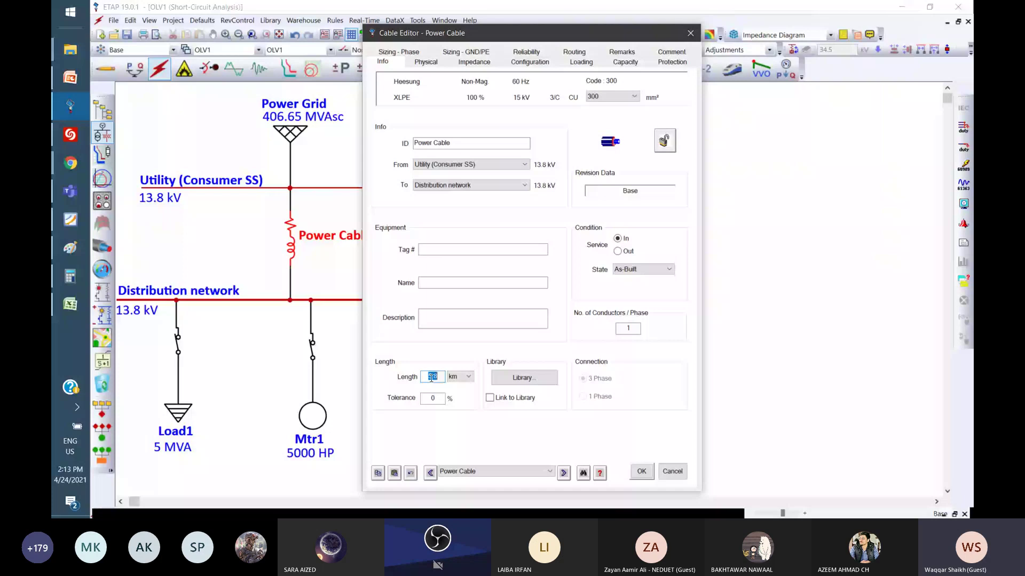
key("Tab")
left_click(437, 398)
key("Tab")
left_click(635, 327)
double_click(640, 329)
left_click(621, 327)
double_click(620, 328)
- Inspect the cable's ground/PE sizing and phase sizing data, and return to its general information
left_click(458, 53)
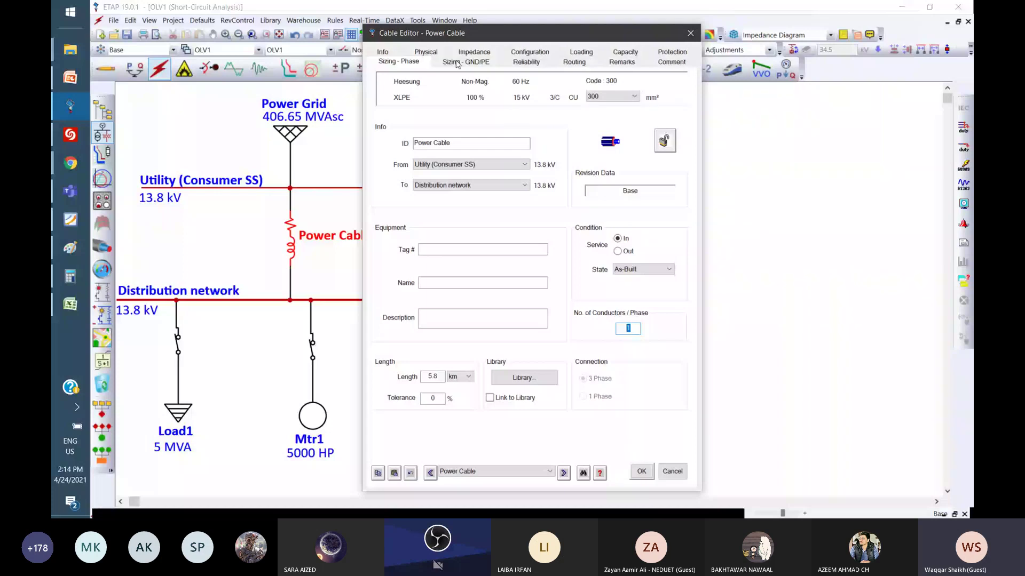
left_click(457, 63)
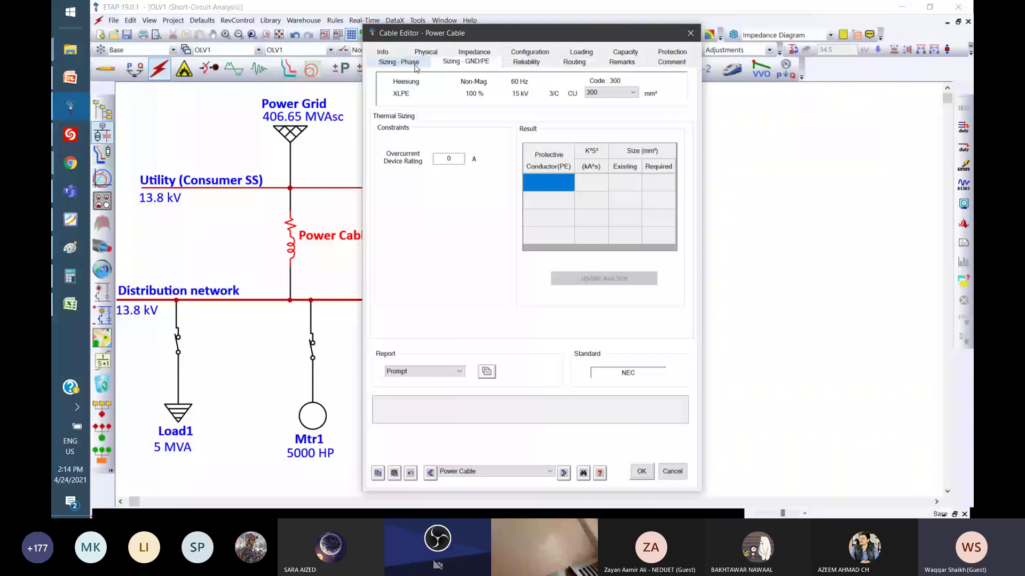
left_click(413, 64)
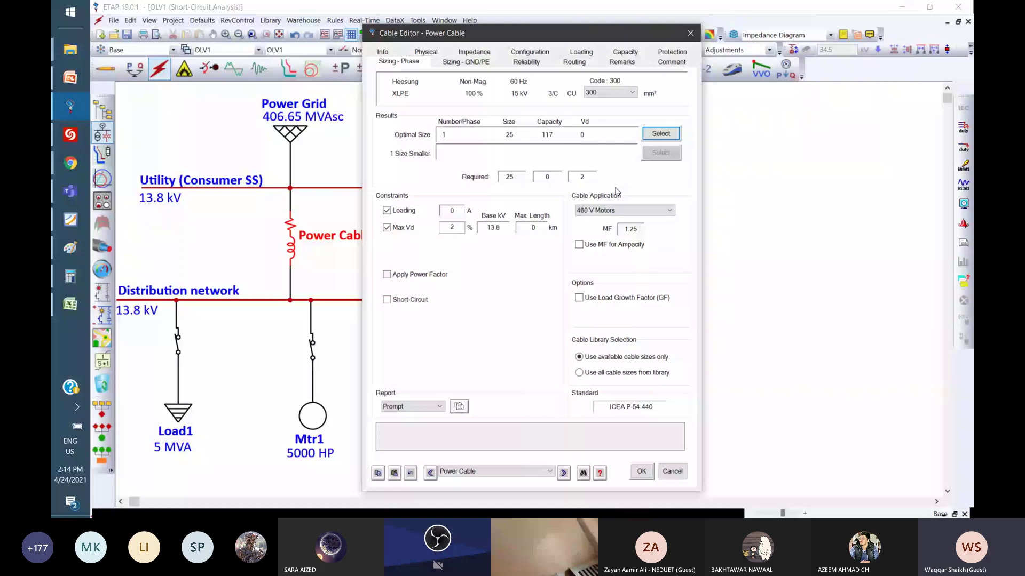
left_click(386, 56)
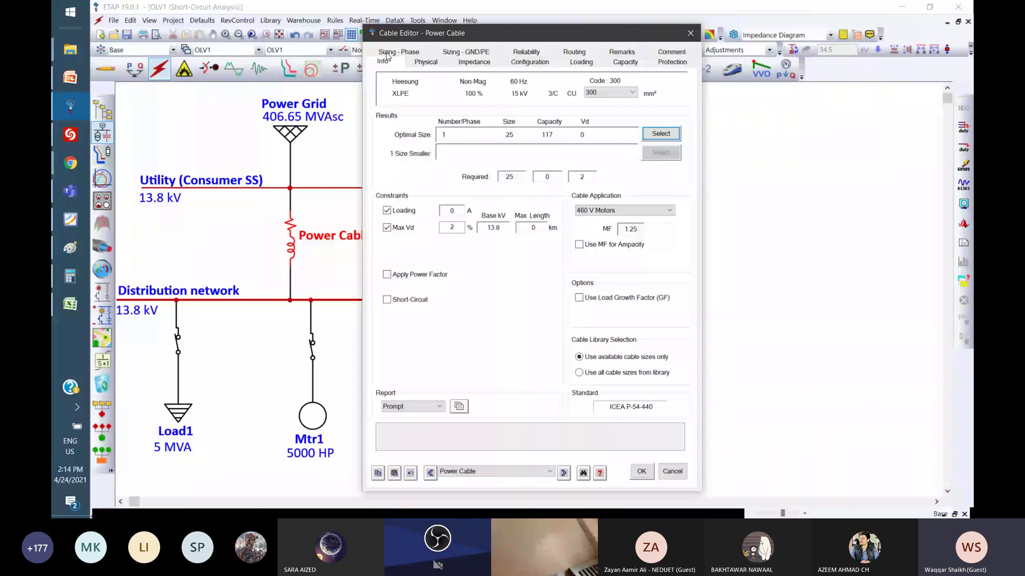
left_click(386, 58)
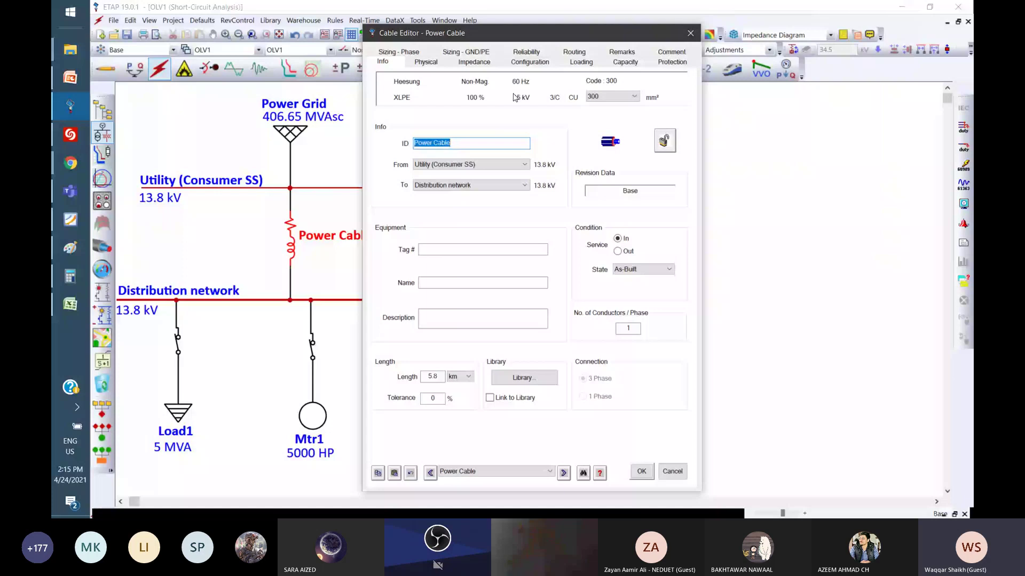
- Check the cable's library impedance, including the positive-sequence resistance, and accept the Power Cable settings
left_click(474, 62)
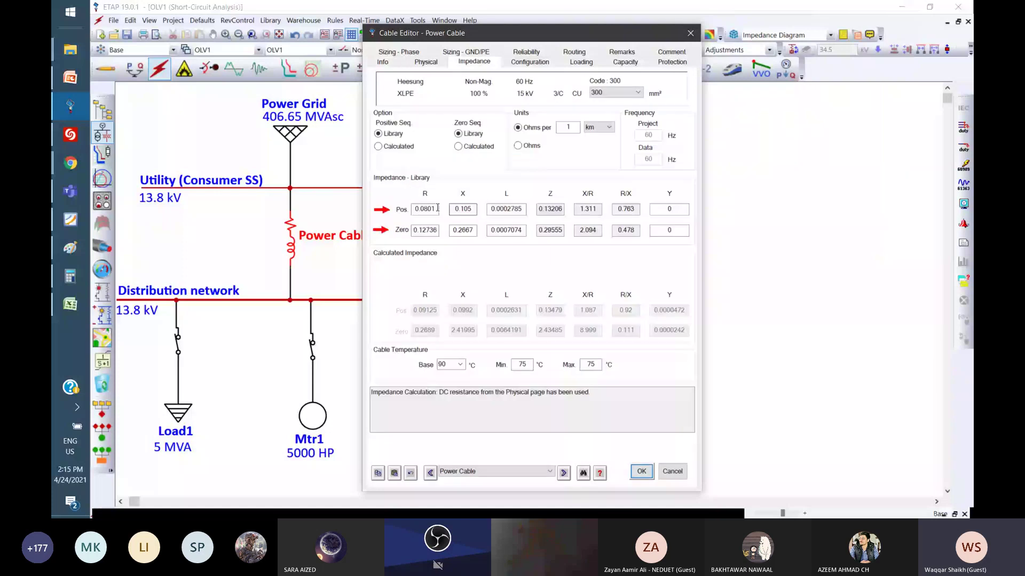
double_click(437, 208)
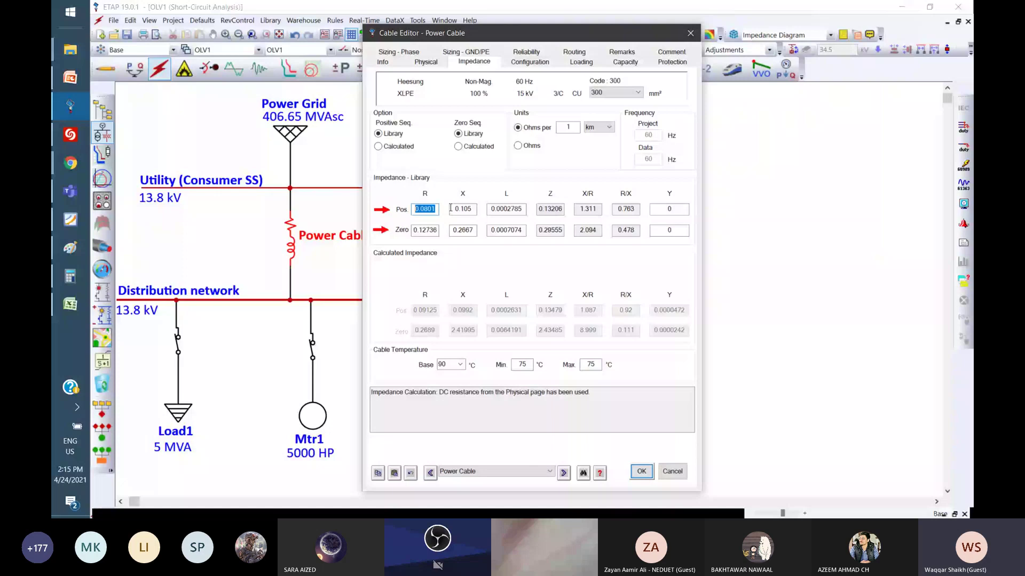
left_click(382, 61)
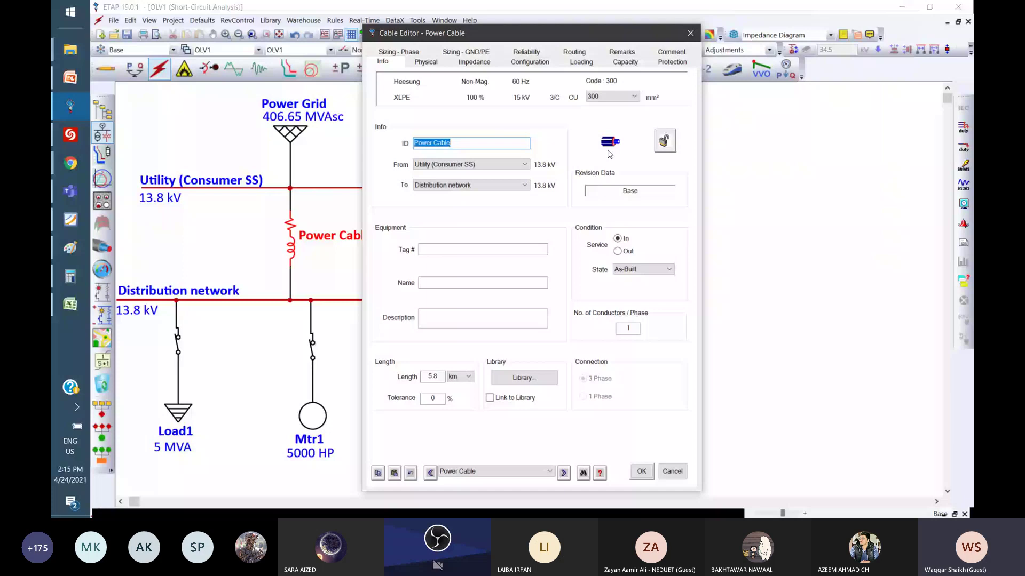
left_click(642, 469)
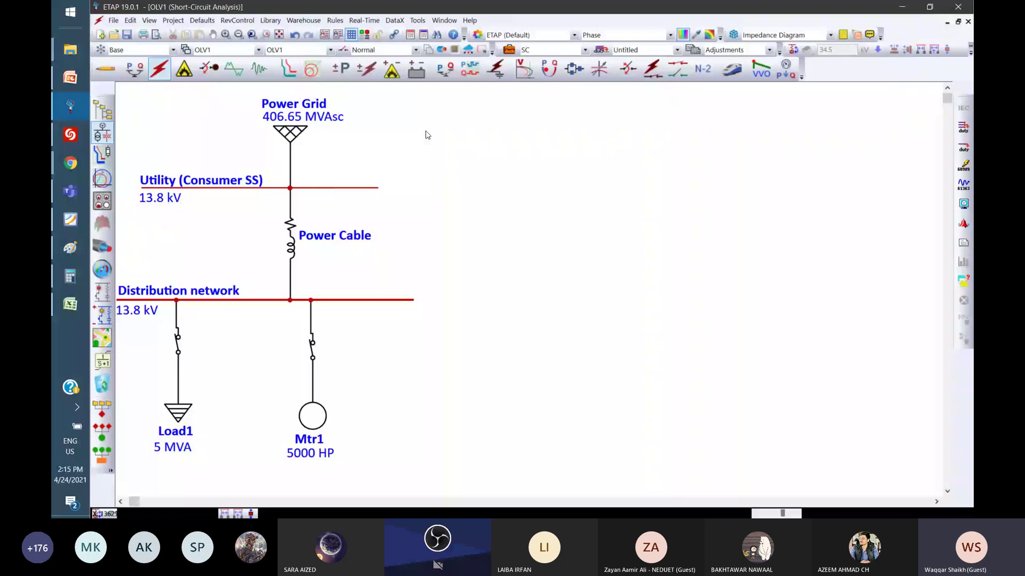
- Switch to the PowerPoint presentation and advance to the Network Modelling slide listing Power Grid and Power Cables
key("alt+Tab")
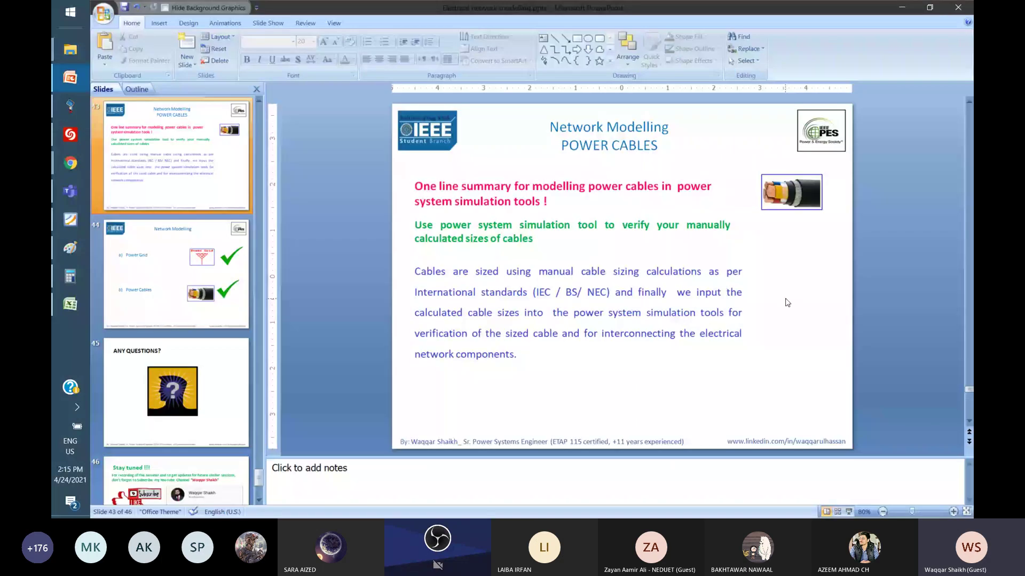
key("Page_Down")
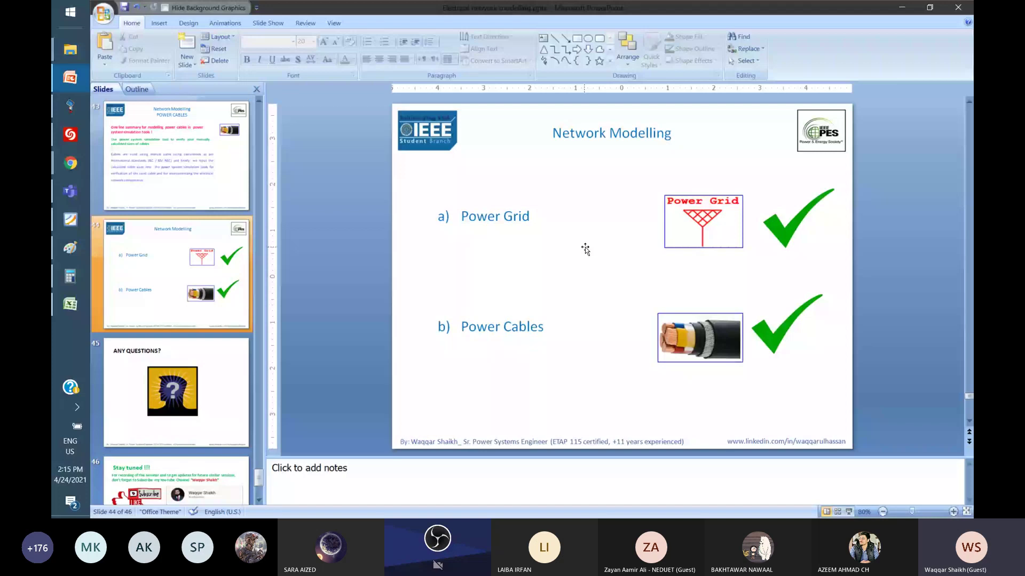